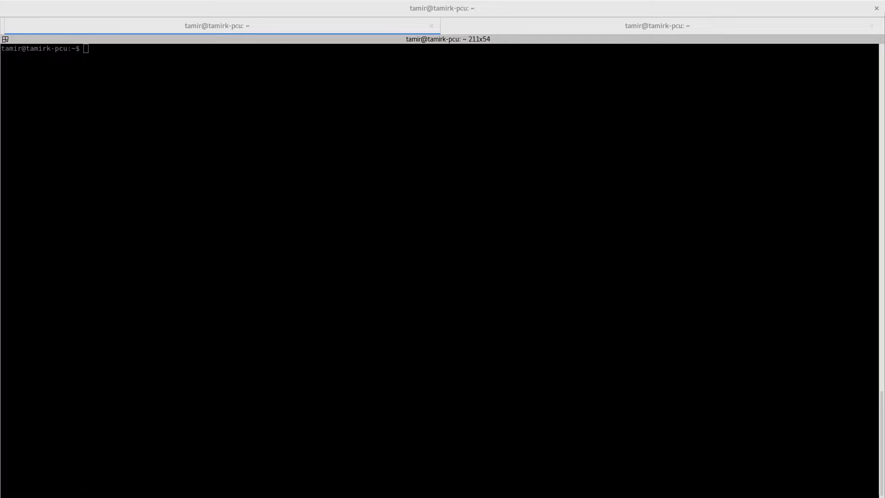
- Display the installed Ubuntu release details with lsb_release -a
type("lsb_release -a")
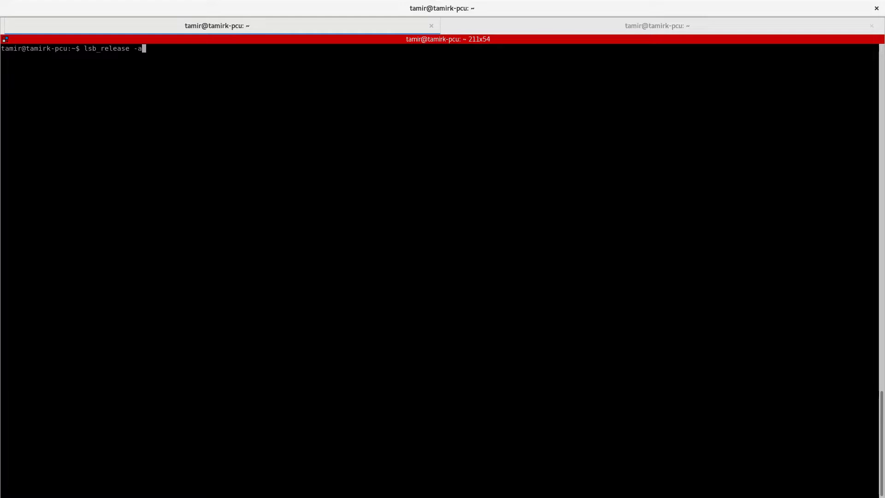
key("Return")
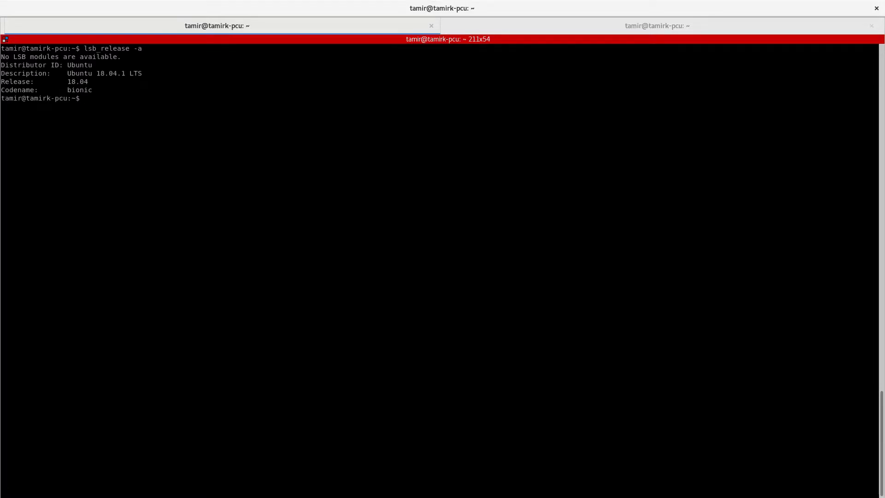
key("alt+Tab")
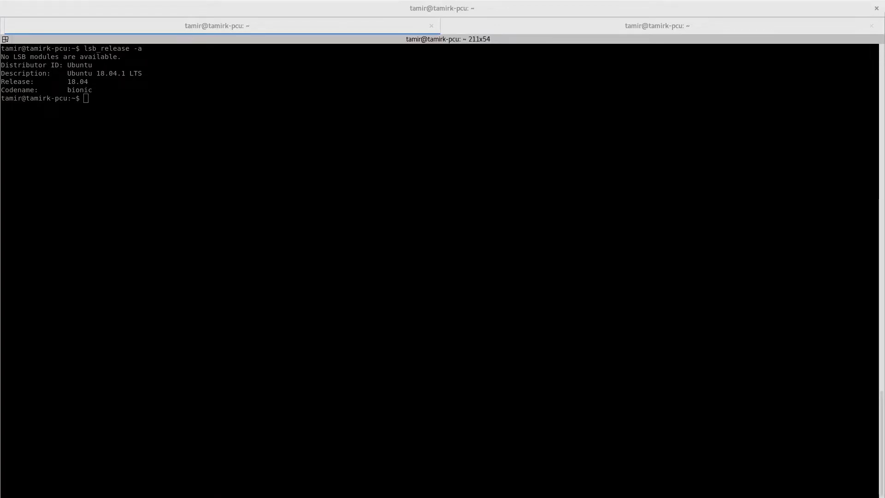
key("alt+Tab")
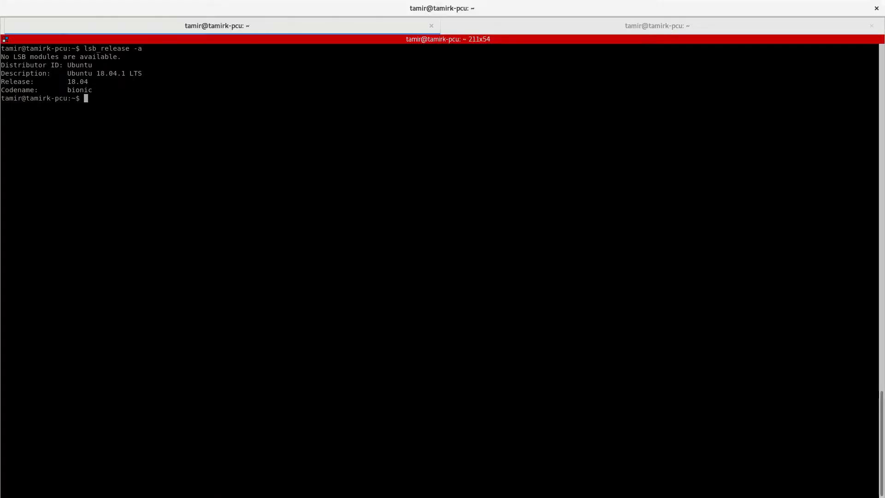
- Refresh the package lists with sudo apt-get update and clear the terminal screen
type("sudo apt-get update")
key("Return")
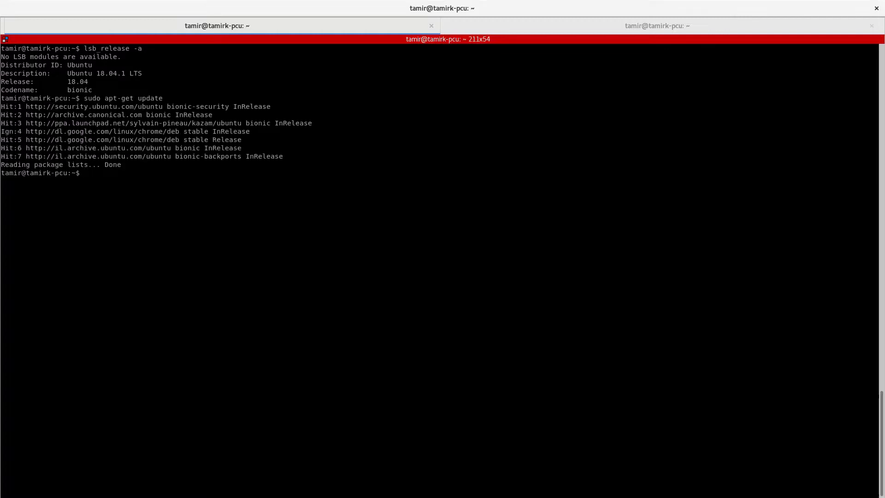
key("alt+Tab")
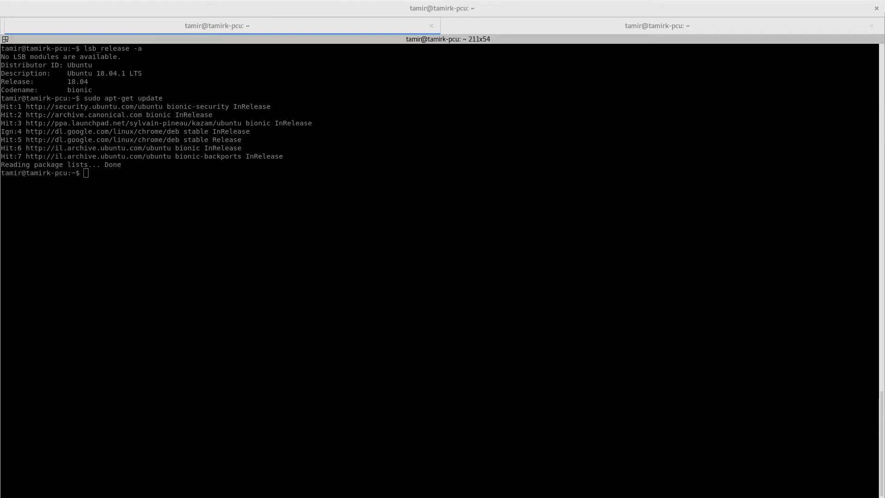
key("alt+Tab")
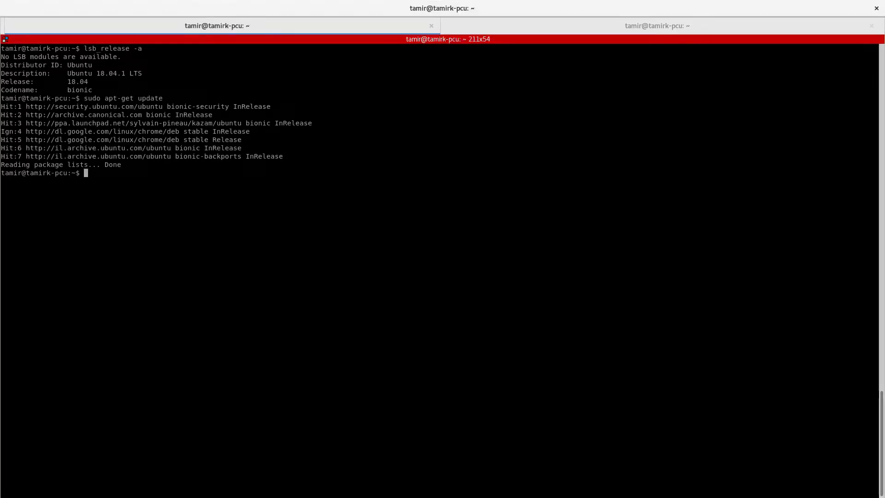
key("ctrl+l")
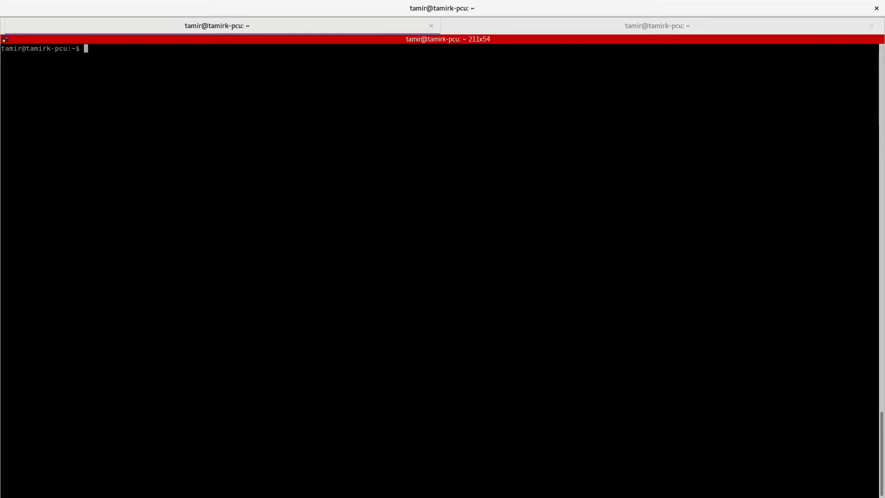
- Try to install the luvcview package with sudo apt-get install
type("sudo apt-get install luvcview")
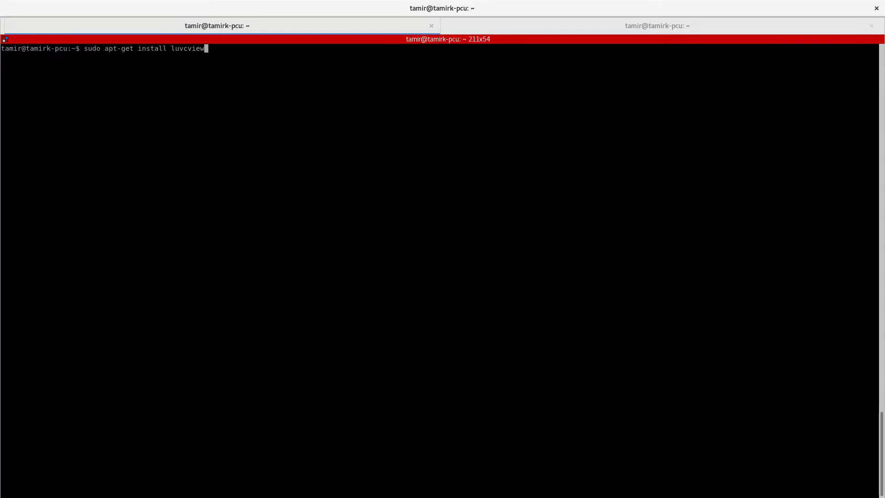
key("Return")
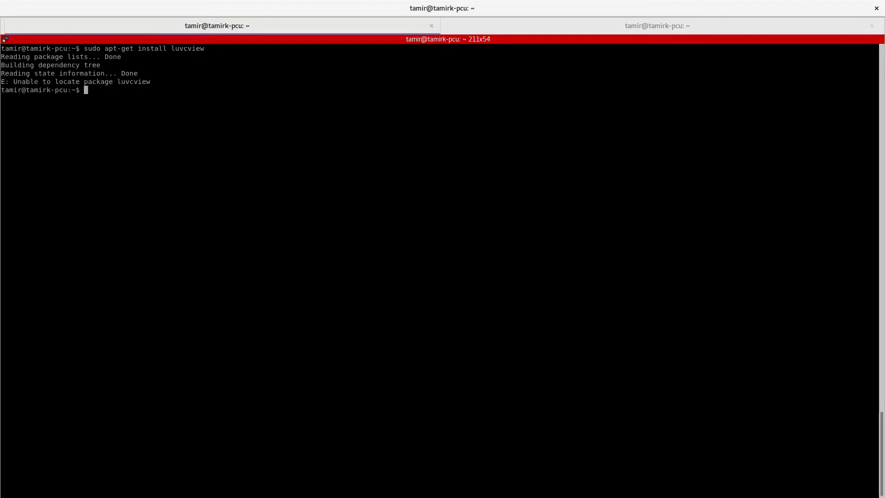
key("alt+Tab")
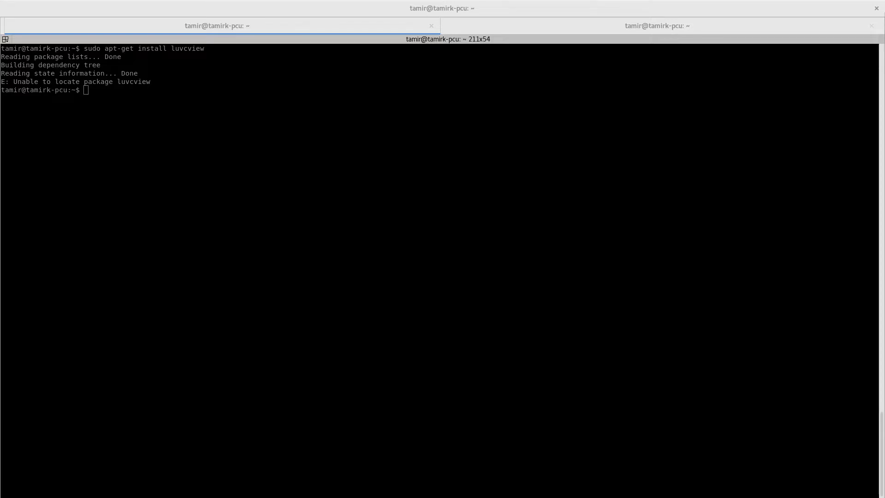
key("alt+Tab")
- Install the guvcview package with sudo apt-get install
type("sudo apt-get install guvcview")
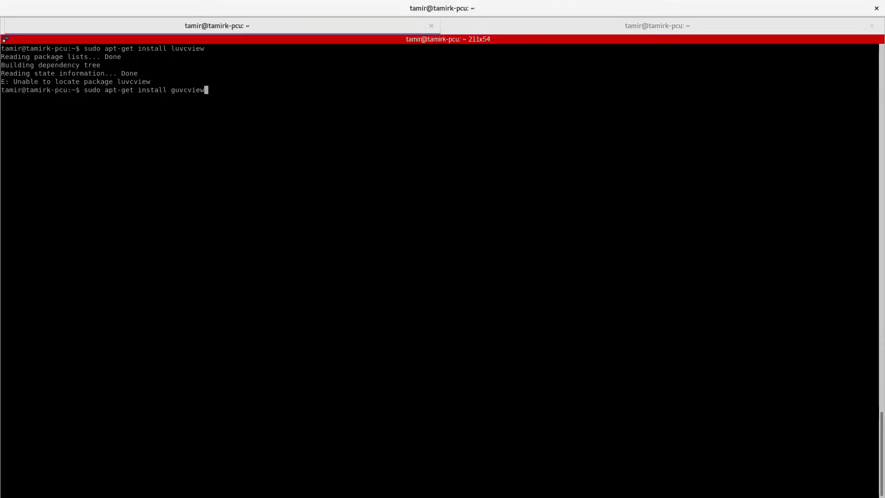
key("Return")
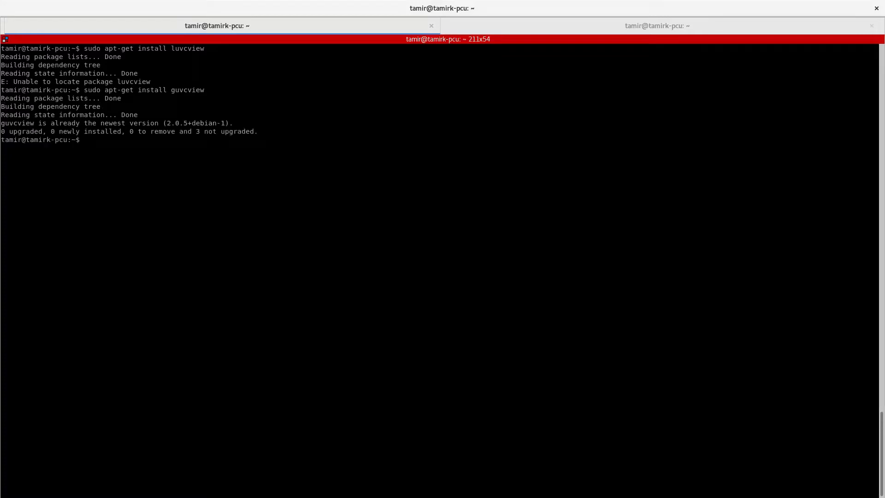
key("alt+Tab")
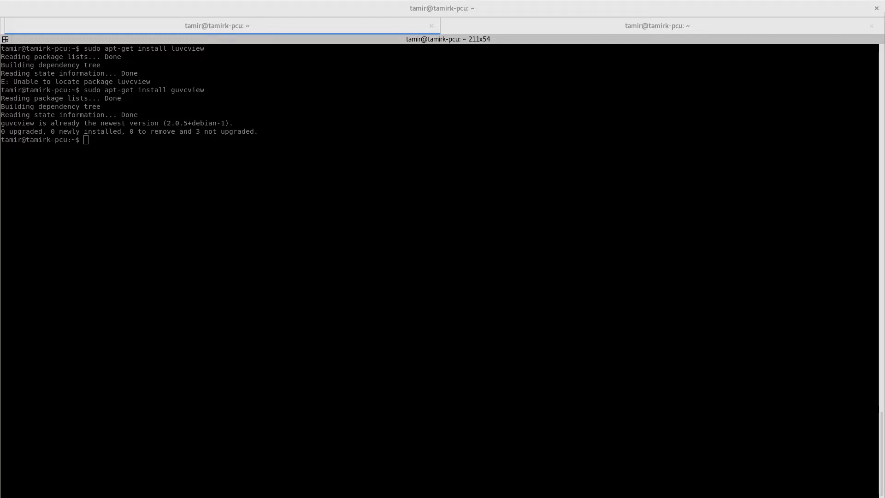
key("alt+Tab")
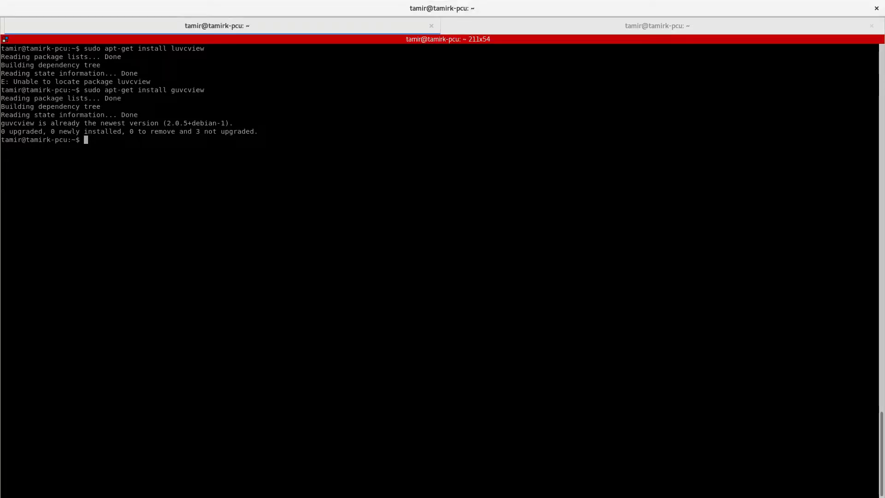
- Install the fswebcam package with sudo apt-get install and clear the terminal screen
type("sudo apt-get install fswebcam")
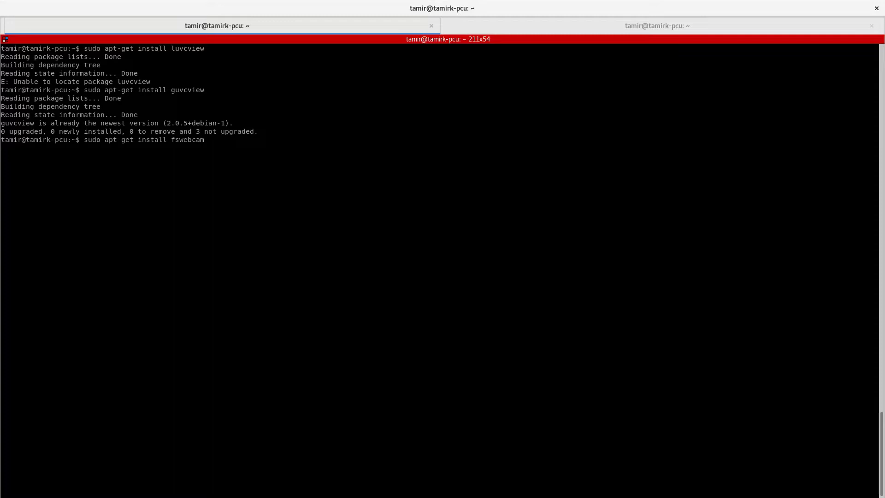
key("Return")
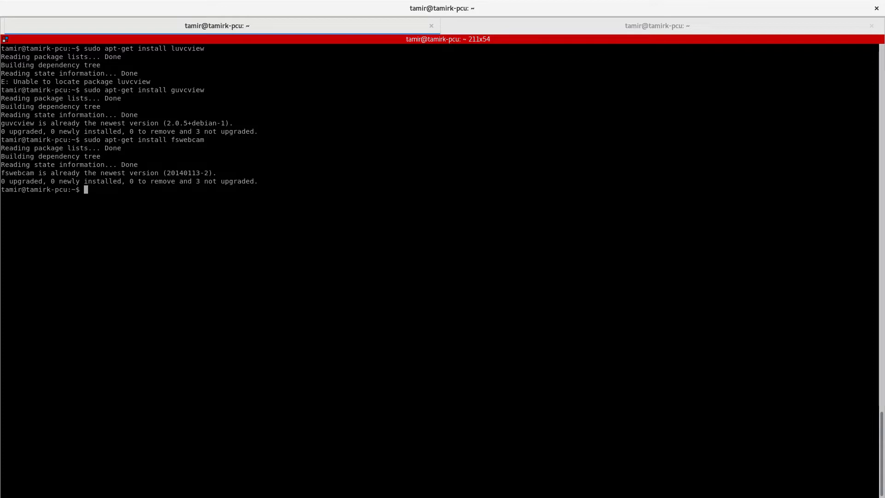
key("ctrl+l")
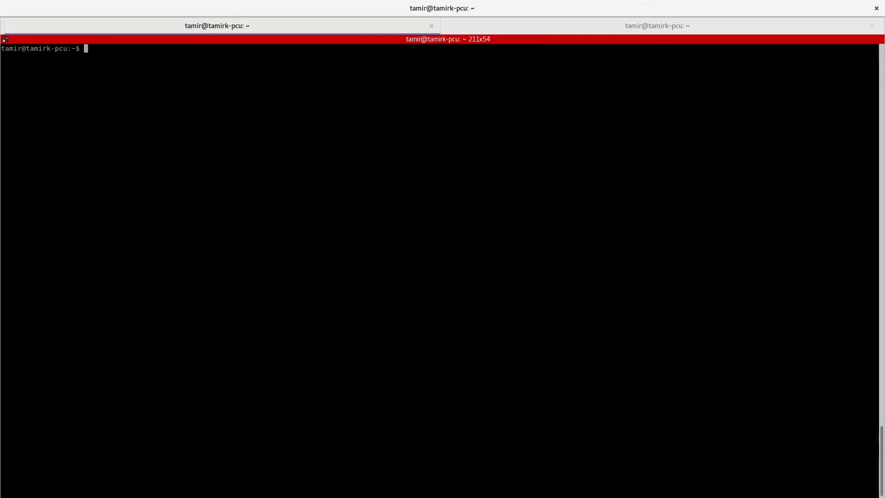
- Capture a webcam still with fswebcam and save it as blabla.jpg
key("alt+Tab")
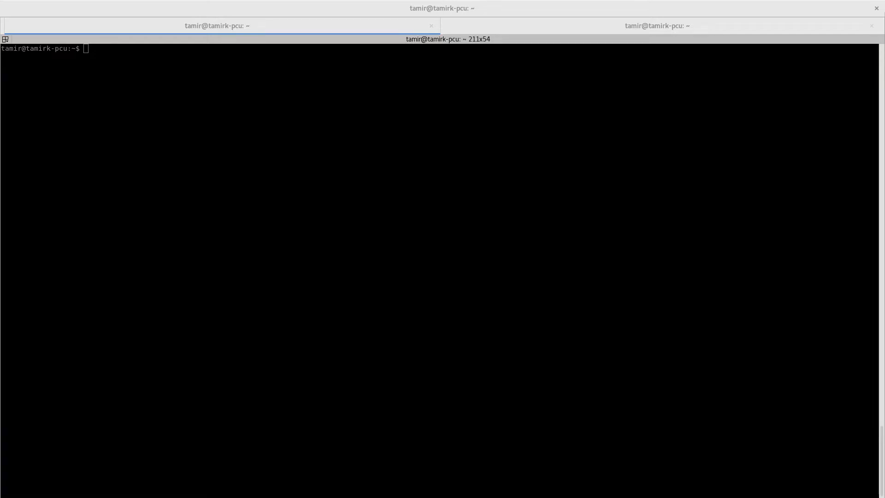
type("fswebcam blabla.jpg")
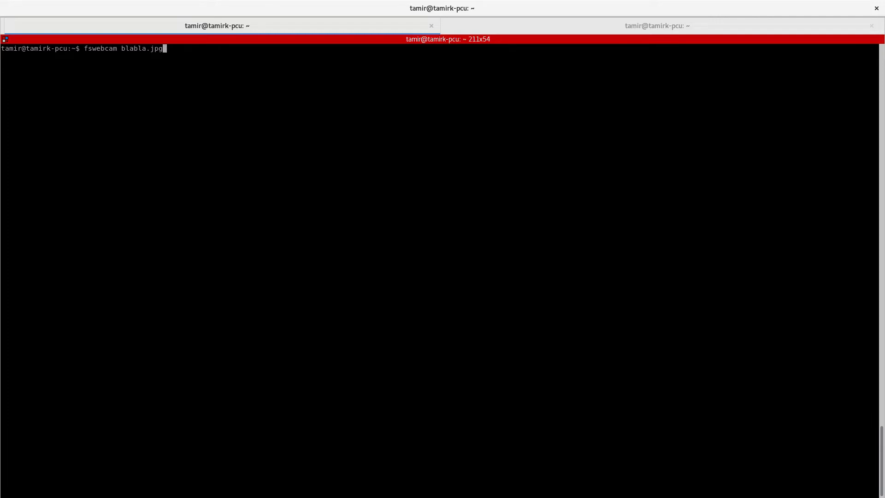
key("Return")
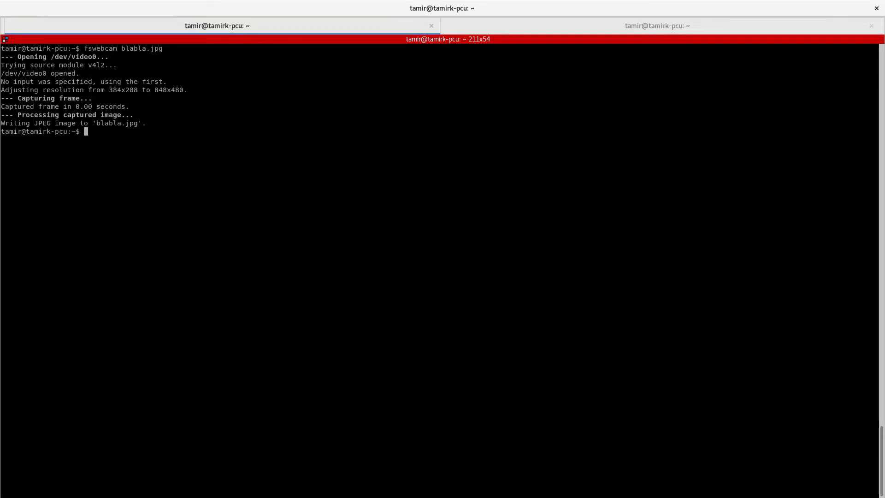
- View the captured blabla.jpg in the eog image viewer and close the viewer
type("eog bl")
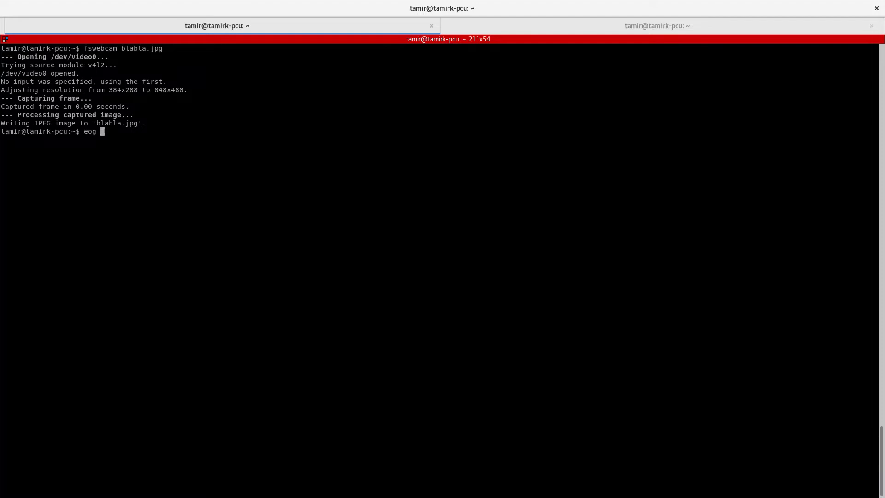
type("a")
key("Tab")
key("Return")
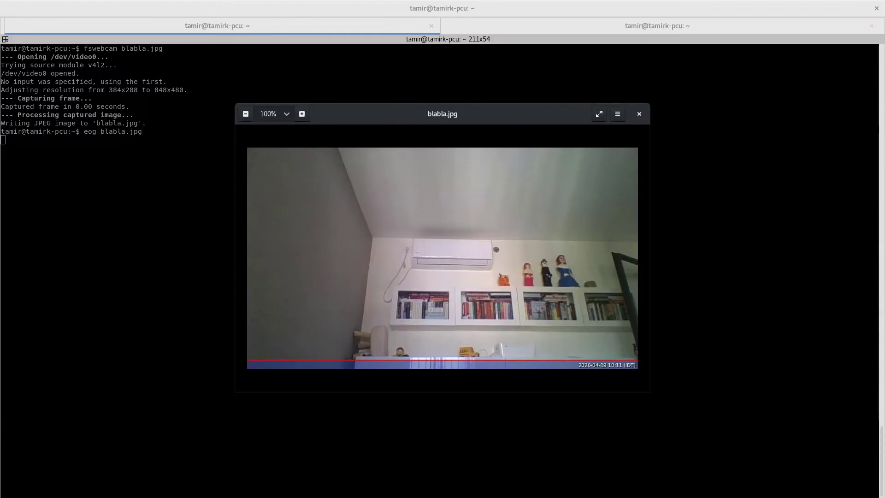
left_click_drag(442, 113, 467, 86)
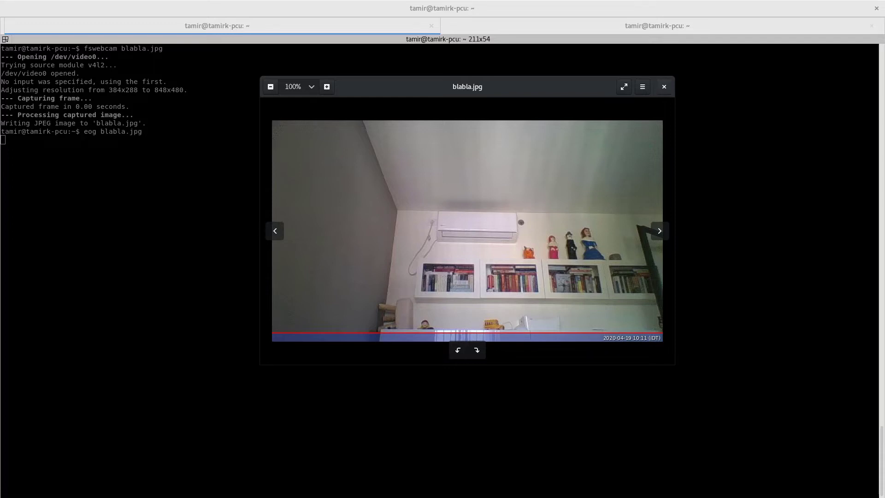
key("alt+F4")
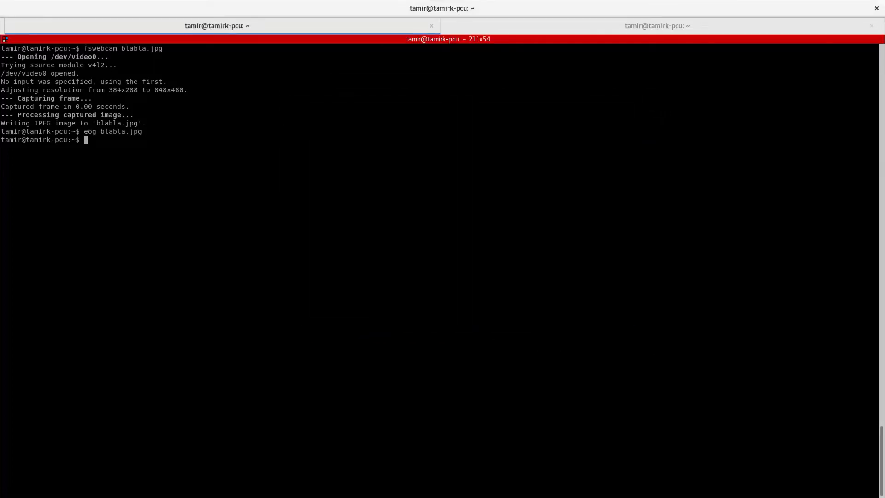
- Launch guvcview from the terminal
key("alt+Tab")
type("guvcview")
key("Return")
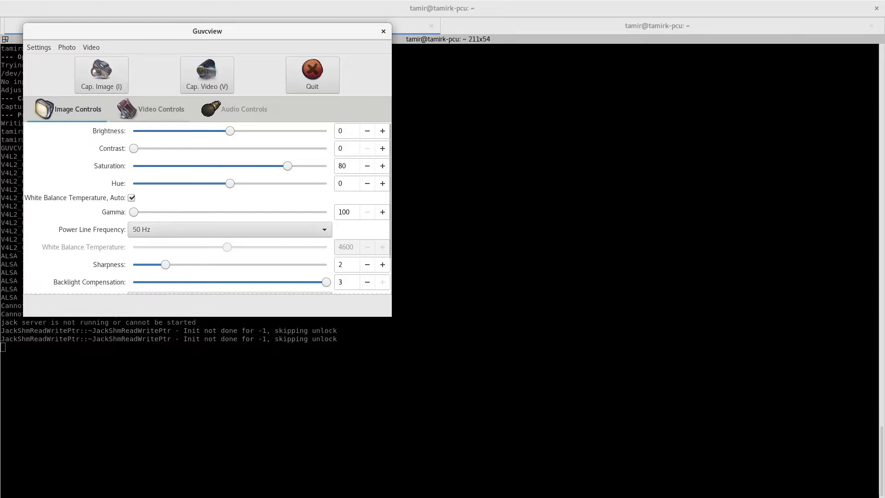
- Examine the webcam's frame rate, resolution and camera output options in the video controls
left_click(161, 110)
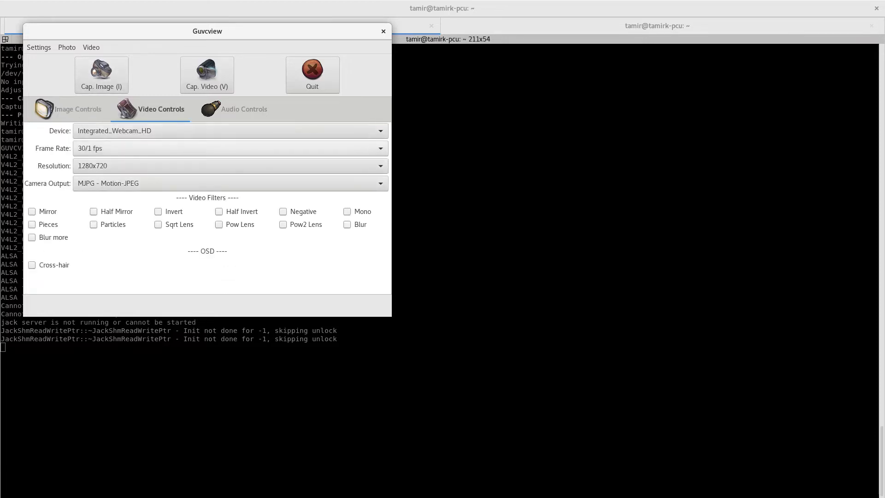
left_click(230, 148)
left_click(230, 166)
left_click(231, 166)
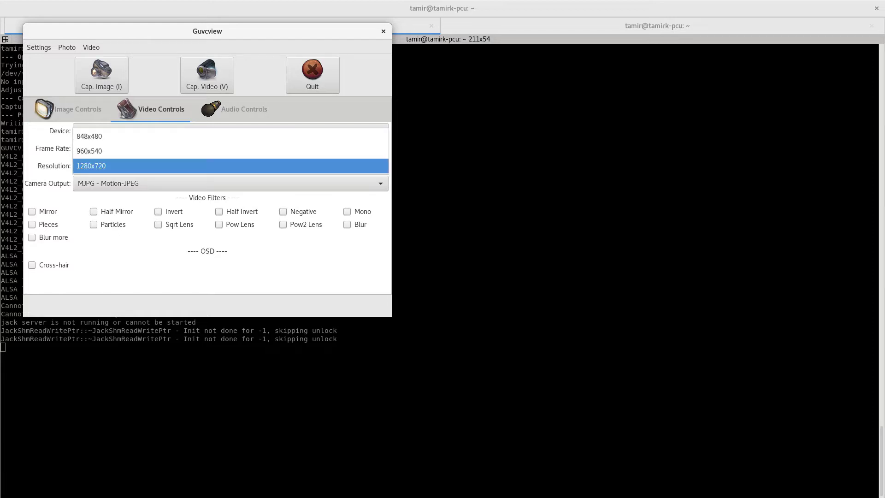
left_click(230, 165)
left_click(230, 184)
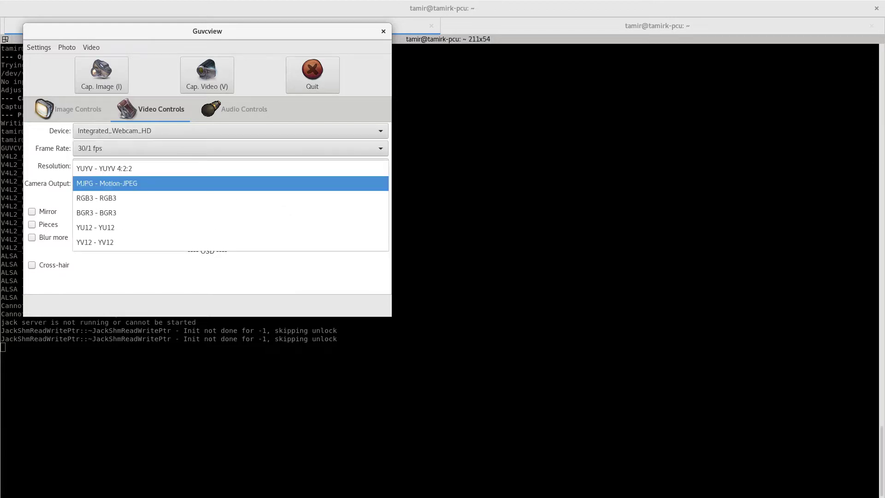
left_click(231, 183)
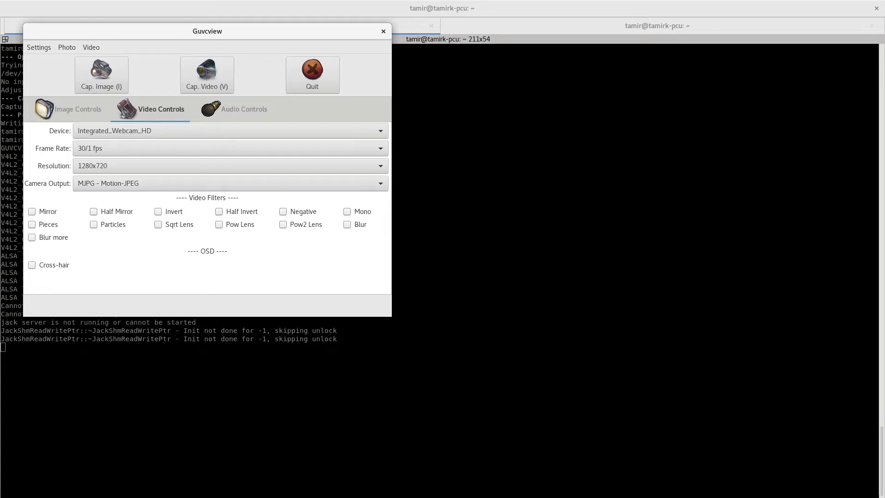
- Bring the live camera preview into view alongside the Guvcview controls window
key("alt+Tab")
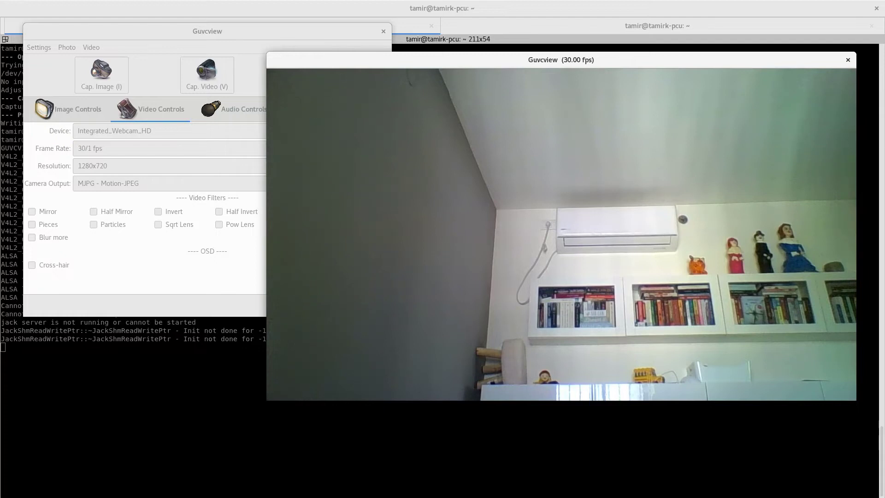
key("alt+Tab")
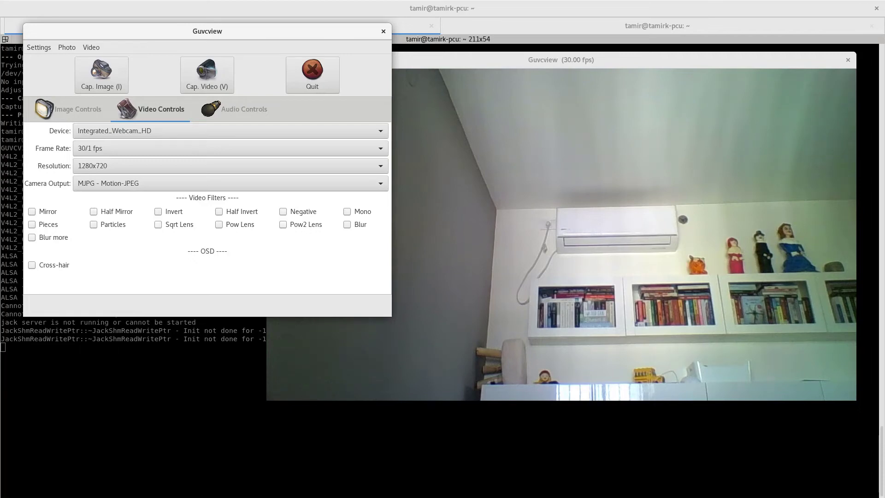
- Try the Pow Lens and Negative filters on the live preview, switching both off again
left_click(219, 224)
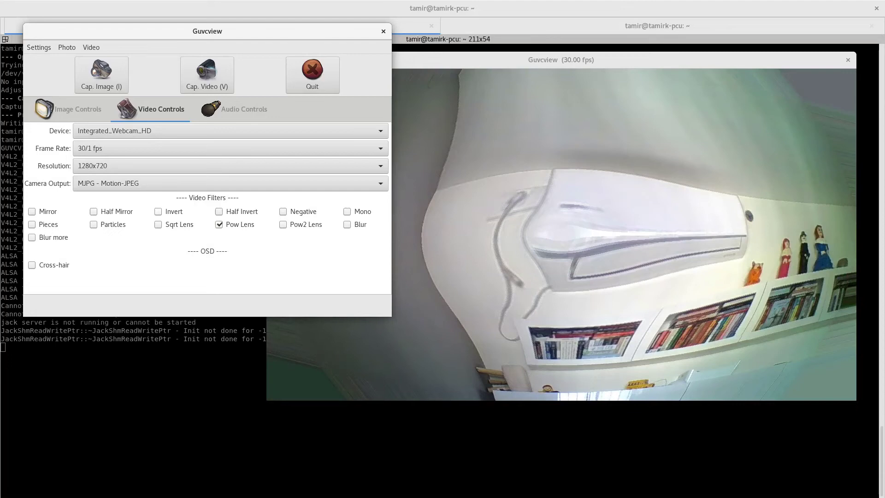
left_click(283, 212)
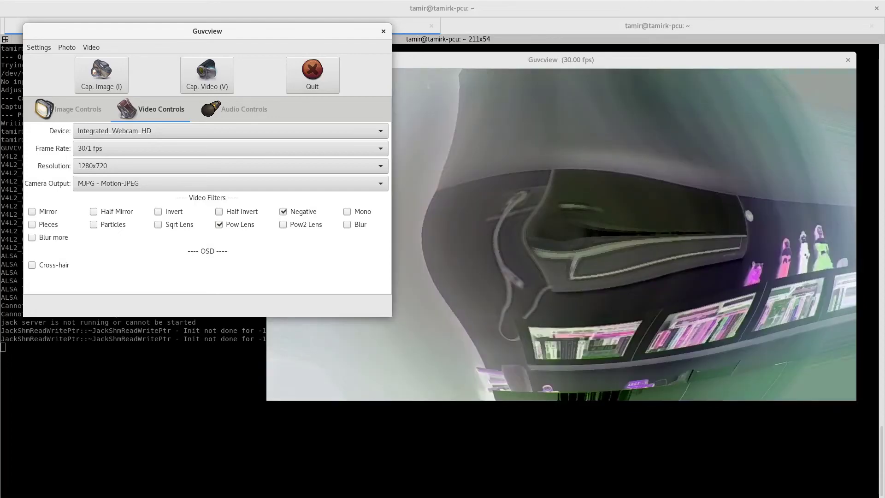
left_click(219, 224)
left_click(283, 211)
- Try the Mono and Blur filters on the live preview one after the other, switching each off again
left_click(347, 211)
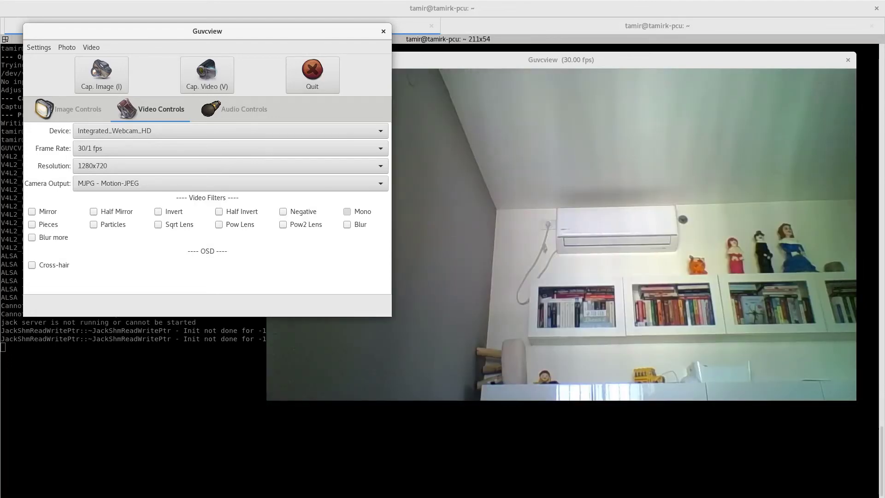
left_click(346, 212)
left_click(347, 224)
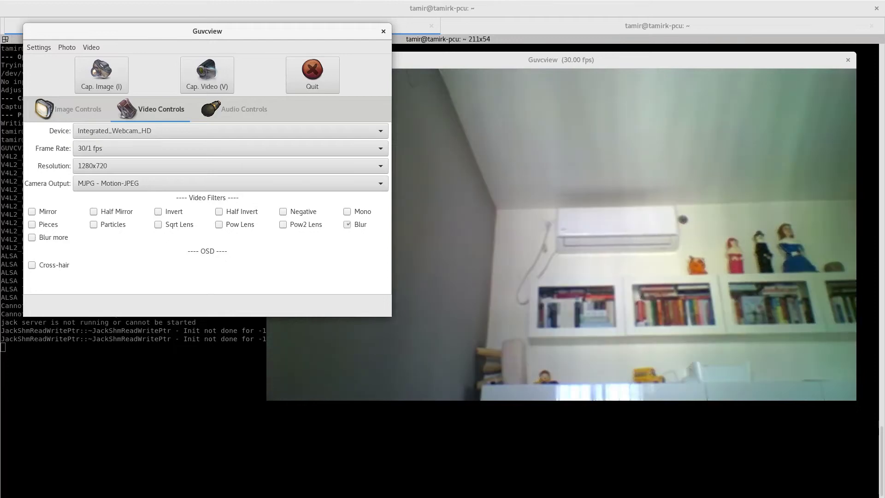
left_click(347, 224)
- Try the Particles filter combined with Half Invert on the live preview, switching both off again
left_click(94, 225)
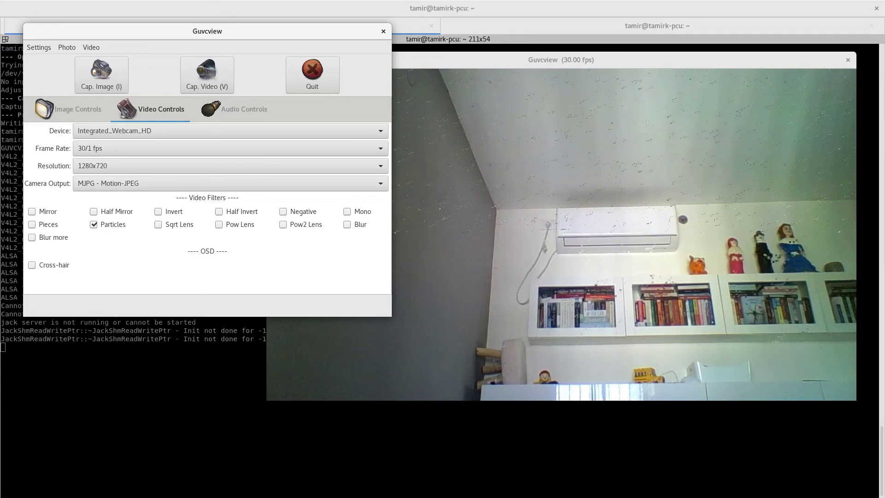
left_click(219, 212)
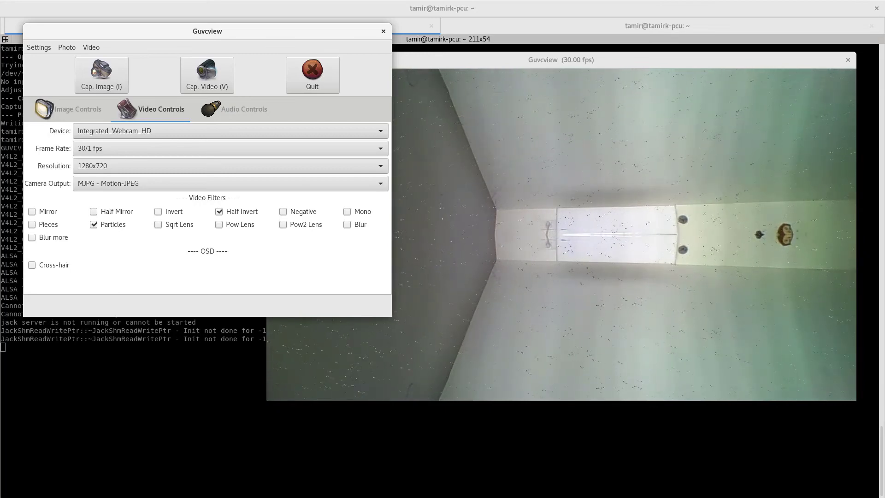
left_click(219, 212)
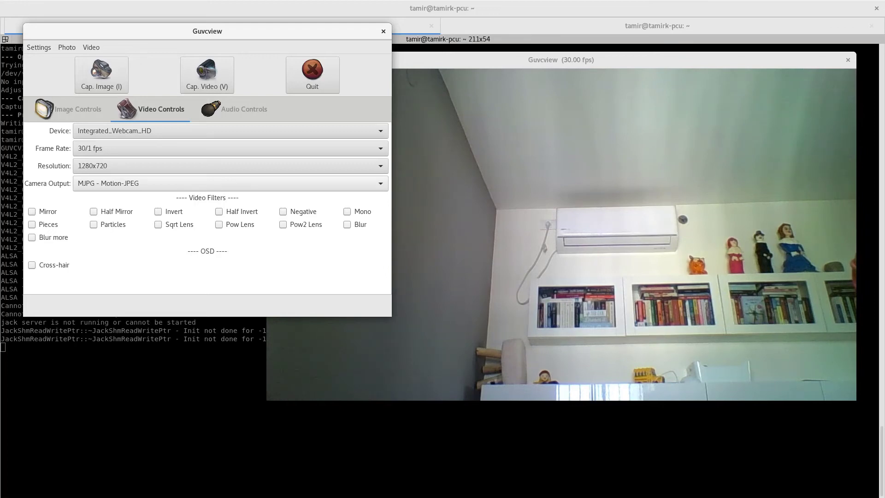
- Move the Guvcview controls window over the live camera preview, uncovering the terminal output
left_click_drag(304, 31, 585, 96)
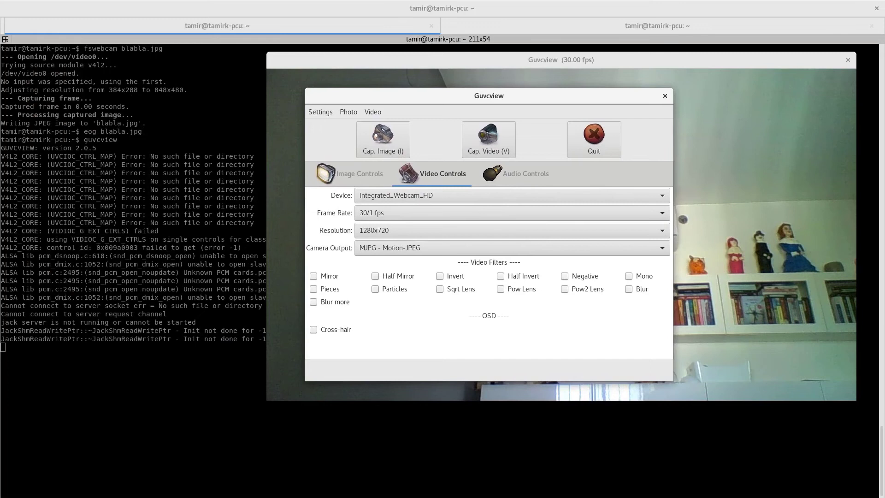
left_click_drag(489, 95, 505, 99)
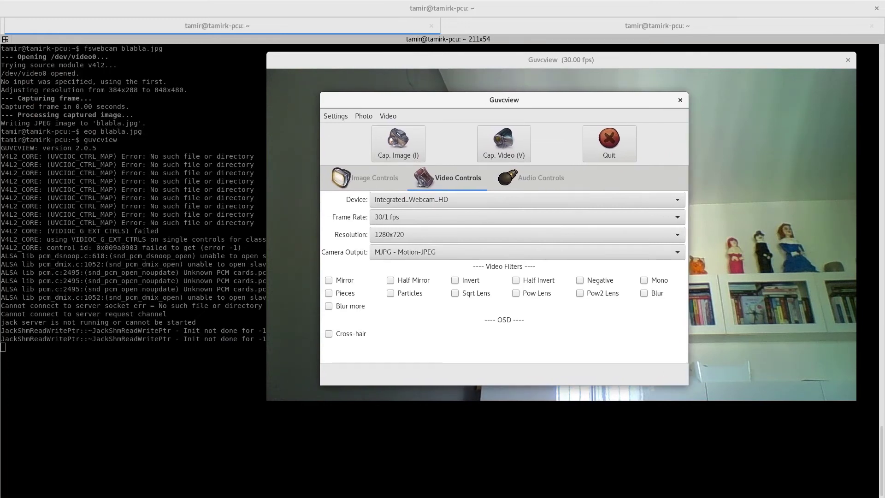